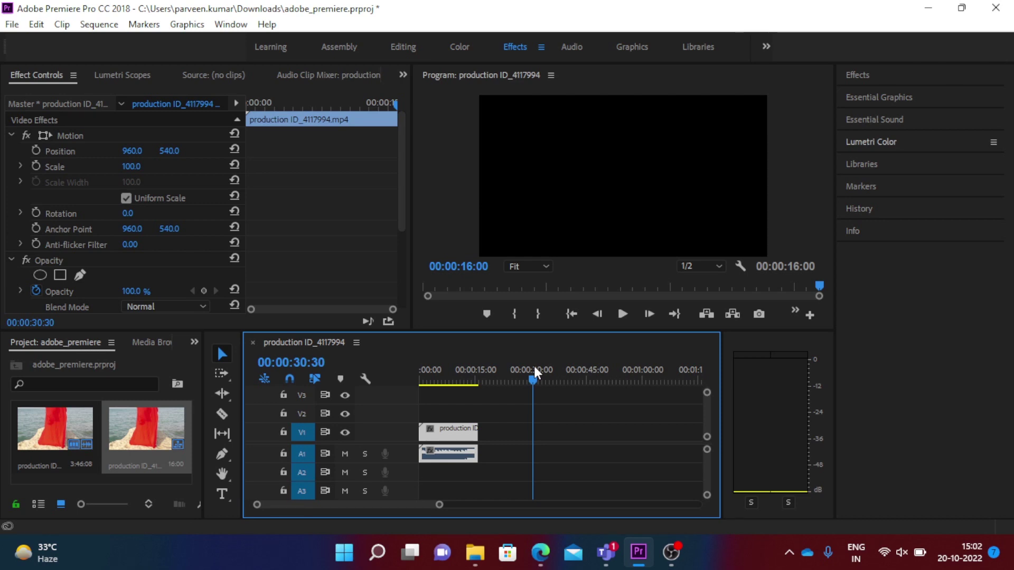
# Step: Play the dress clip from its first frame and stop at 00:00:10:48 on the red-dress shot
pyautogui.click(446, 371)
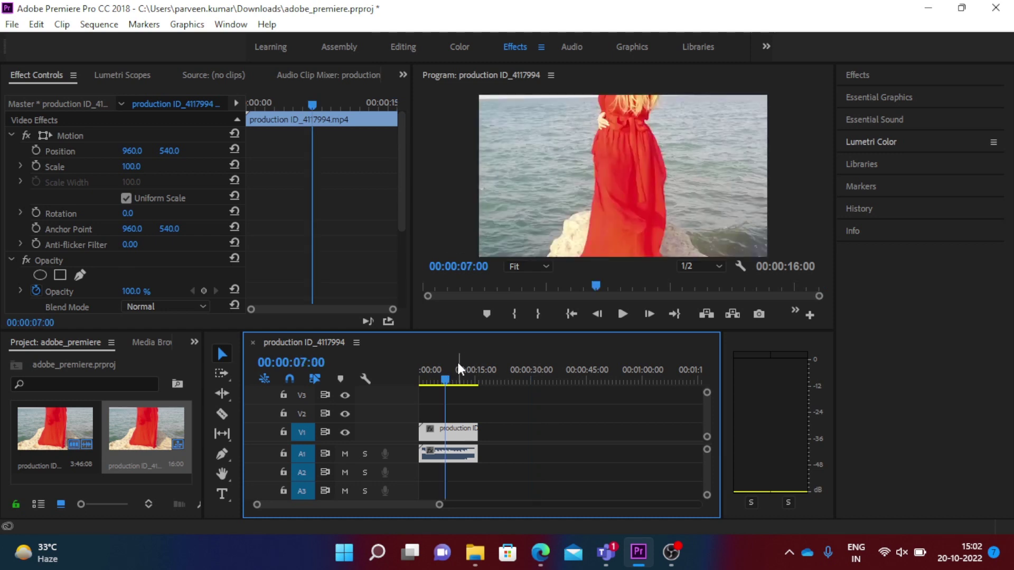
pyautogui.moveTo(442, 377); pyautogui.dragTo(357, 391)
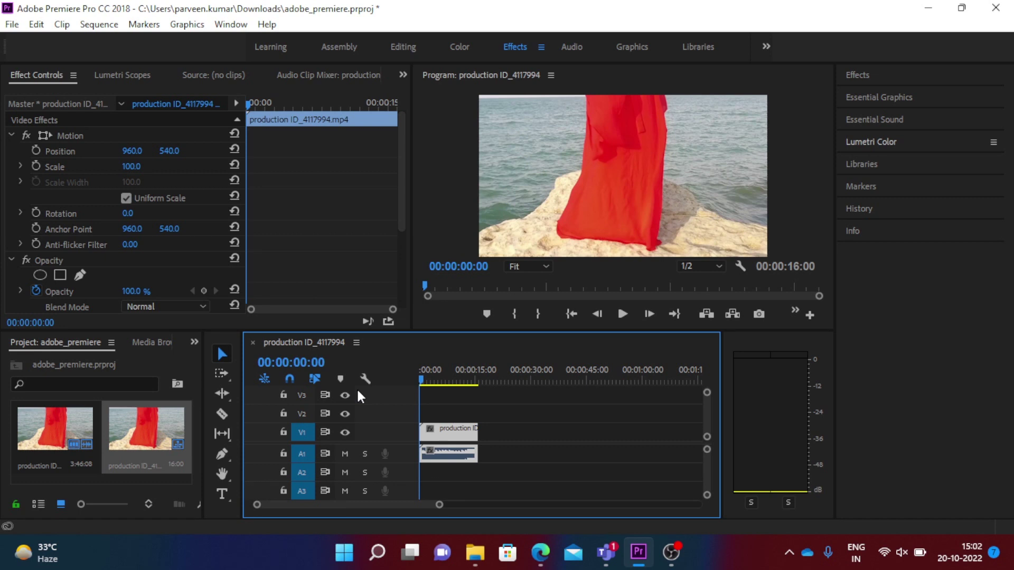
pyautogui.press('space')
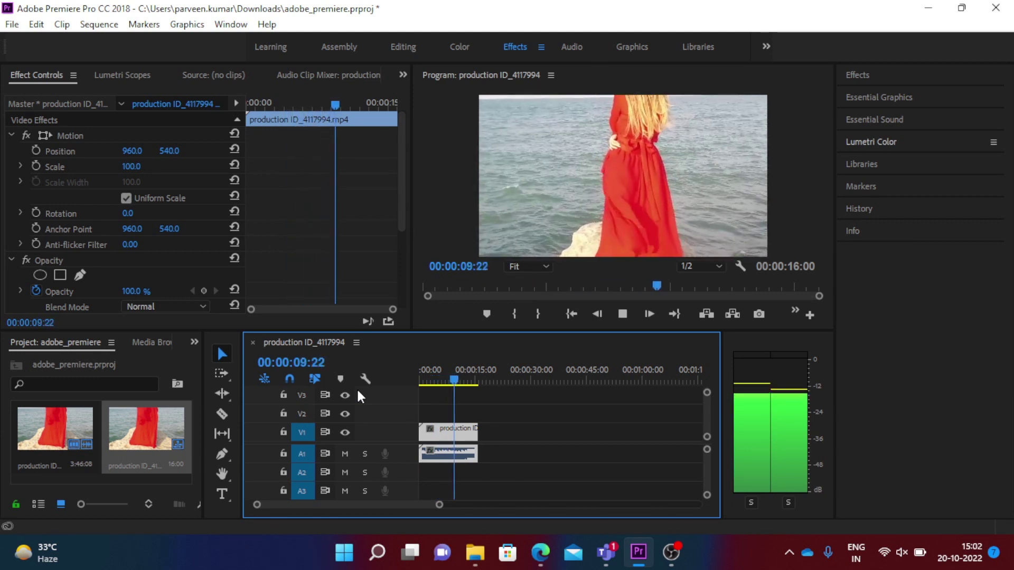
pyautogui.press('space')
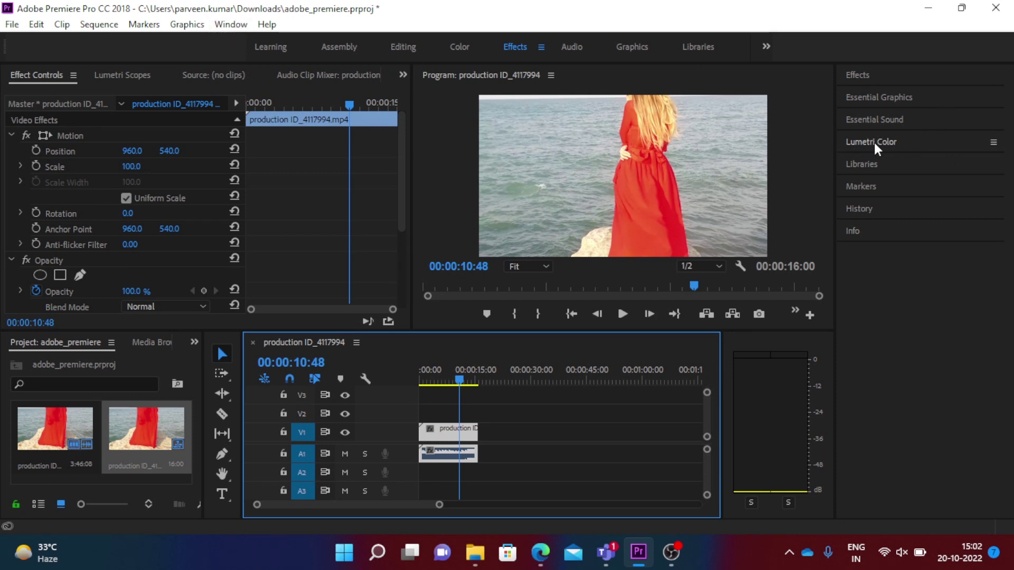
# Step: Show the Lumetri Color panel and expand its HSL Secondary Key settings
pyautogui.click(231, 24)
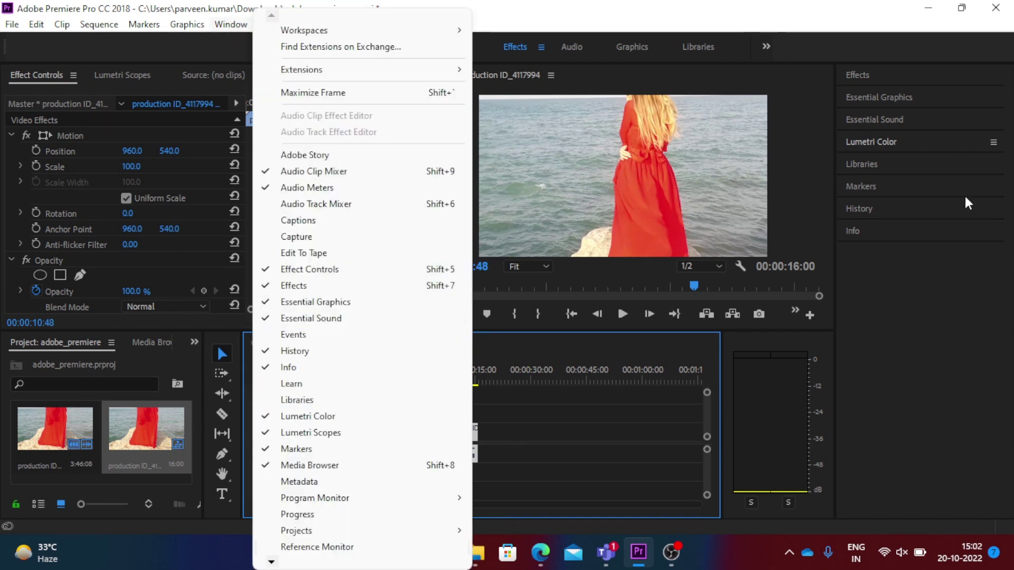
pyautogui.click(577, 15)
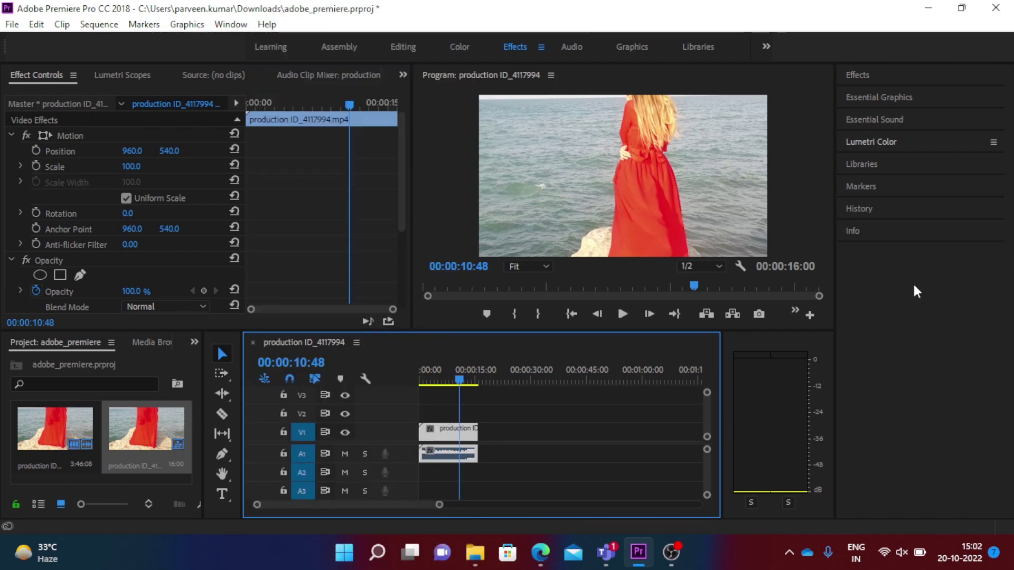
pyautogui.click(873, 143)
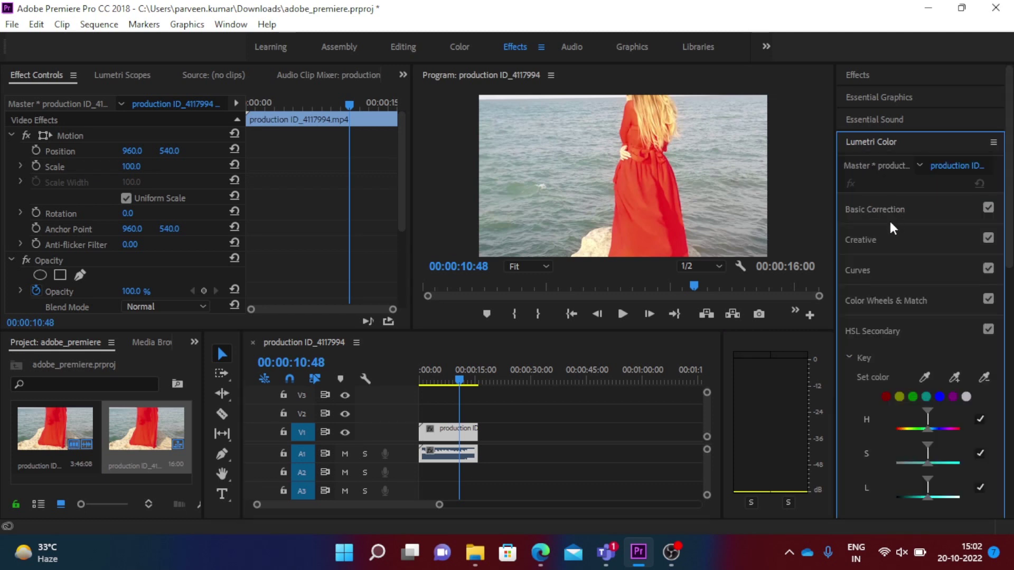
pyautogui.click(872, 341)
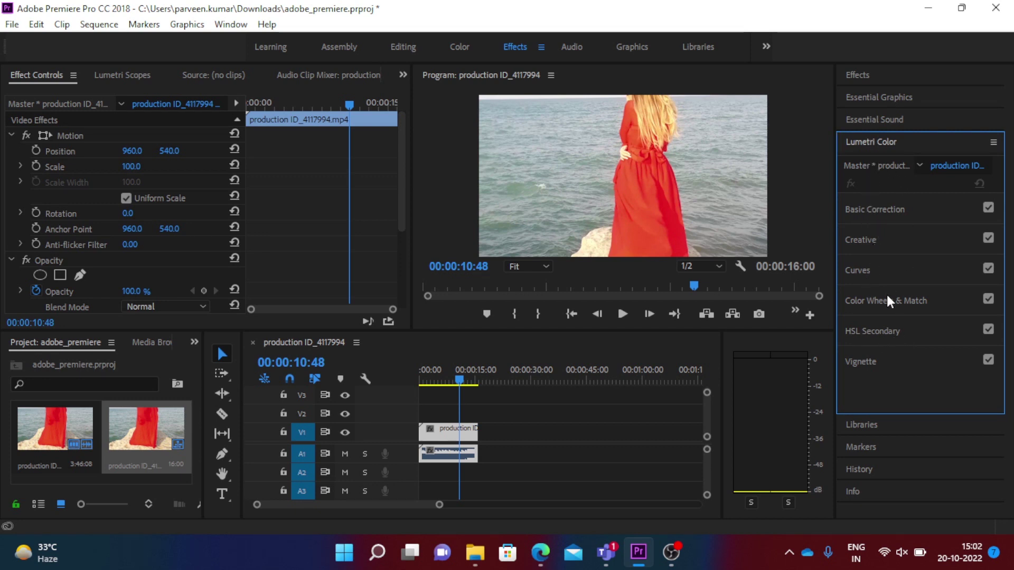
pyautogui.click(864, 331)
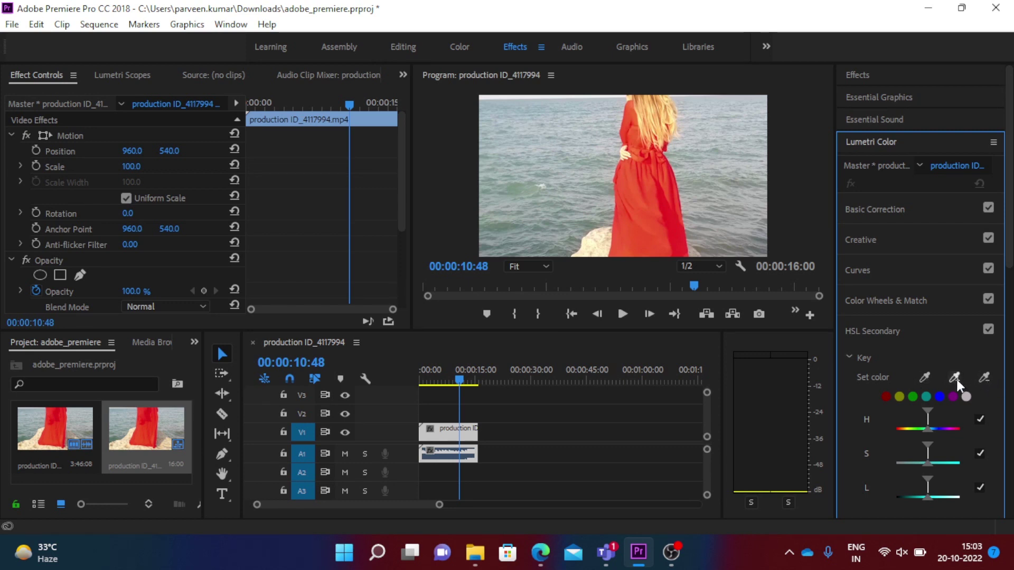
# Step: Sample the red dress with the Set color eyedropper and enable the Color/Gray preview
pyautogui.click(956, 380)
pyautogui.click(658, 200)
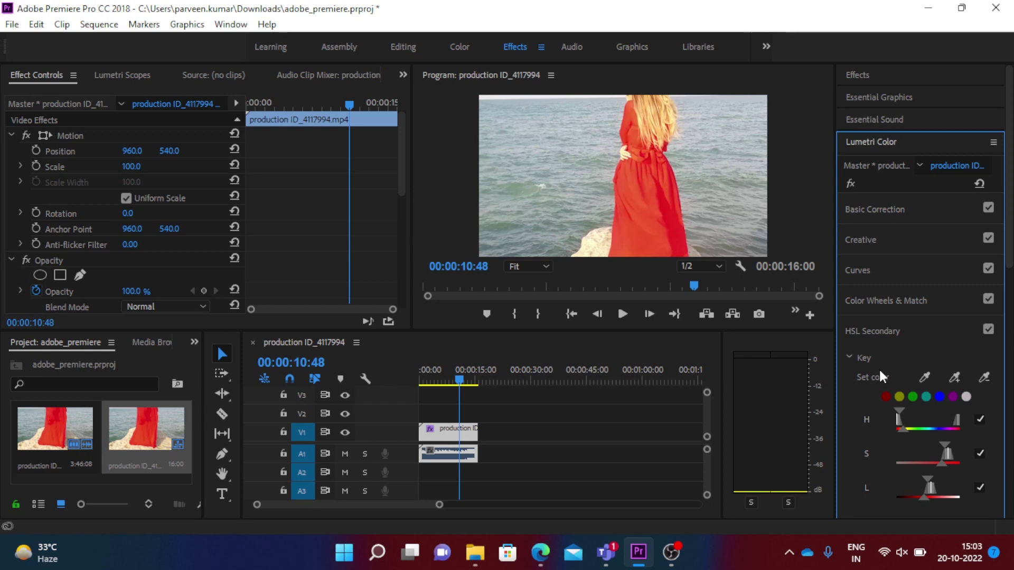
pyautogui.scroll(-3, 878, 368)
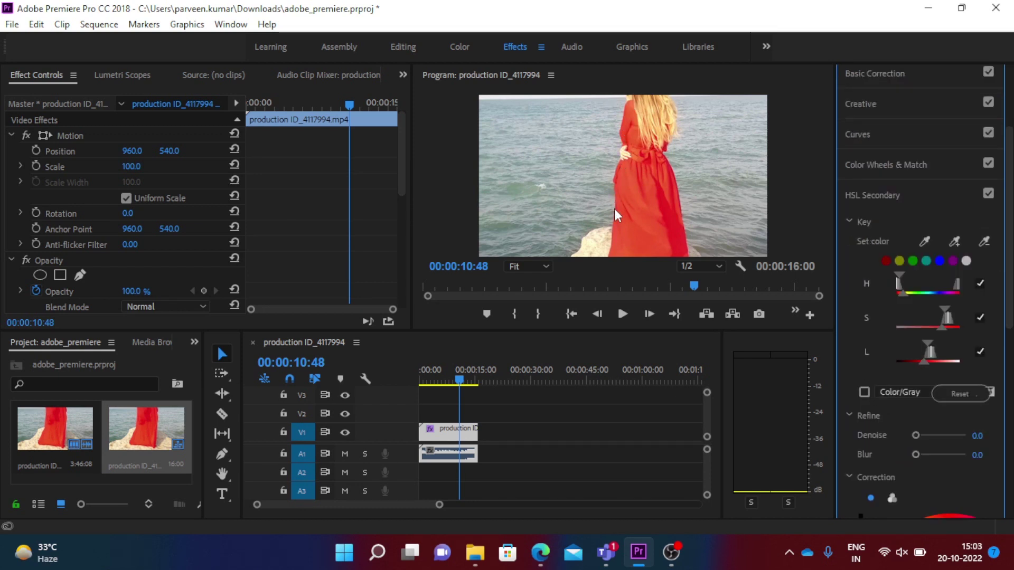
pyautogui.click(864, 392)
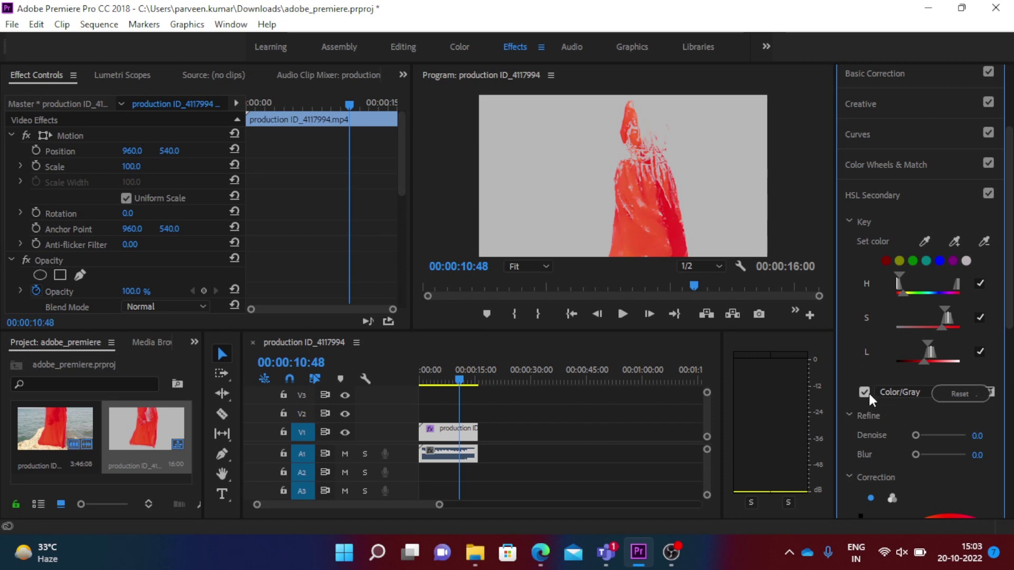
# Step: Add five more dress shades to the key with the Add Color eyedropper
pyautogui.click(955, 242)
pyautogui.click(645, 202)
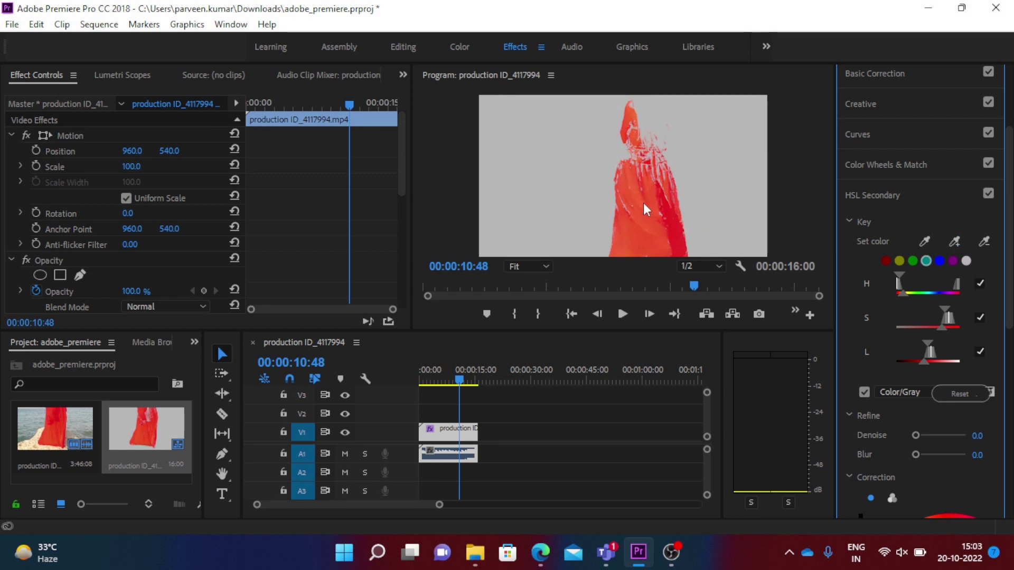
pyautogui.click(955, 242)
pyautogui.click(664, 166)
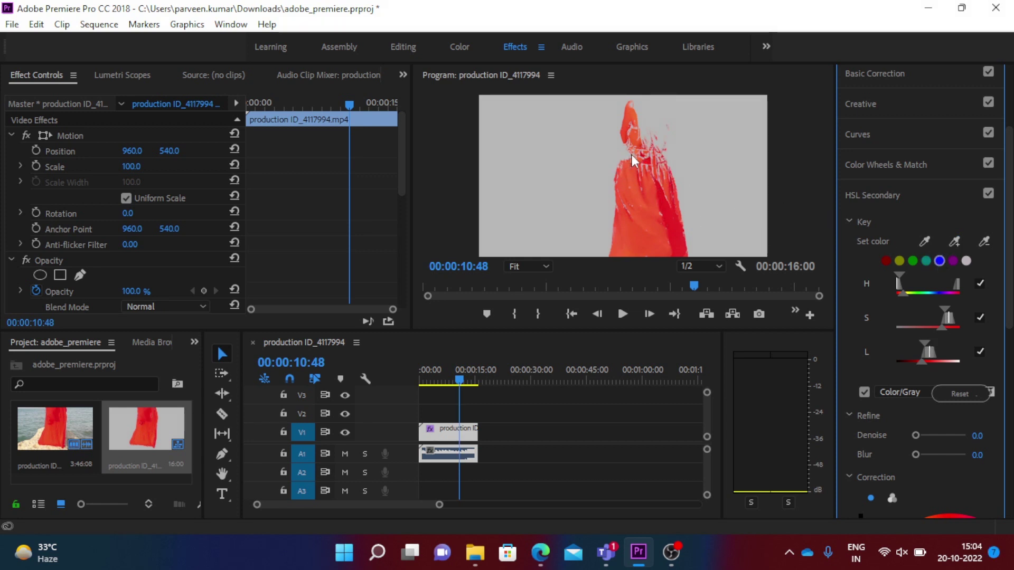
pyautogui.click(630, 128)
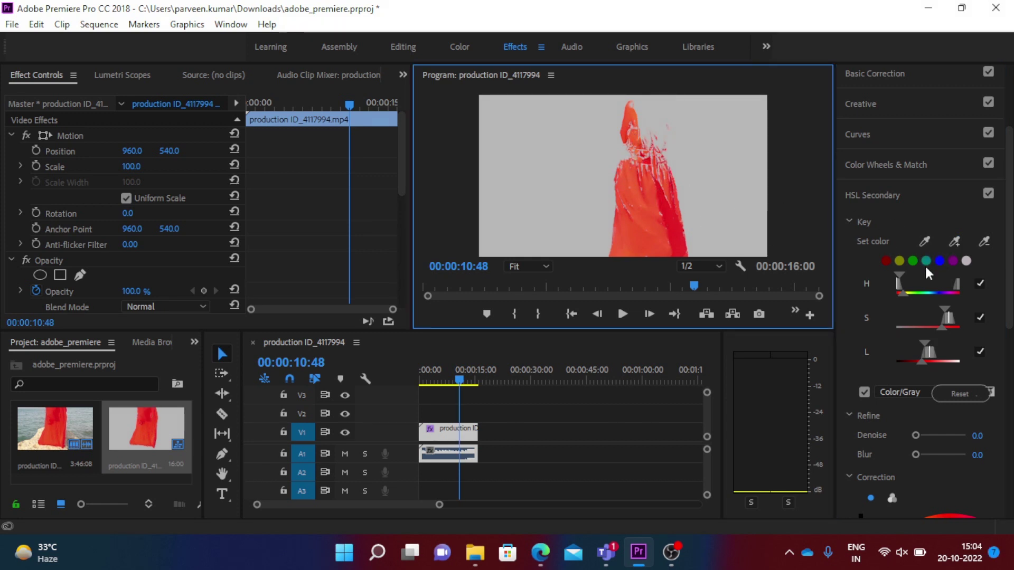
pyautogui.click(951, 234)
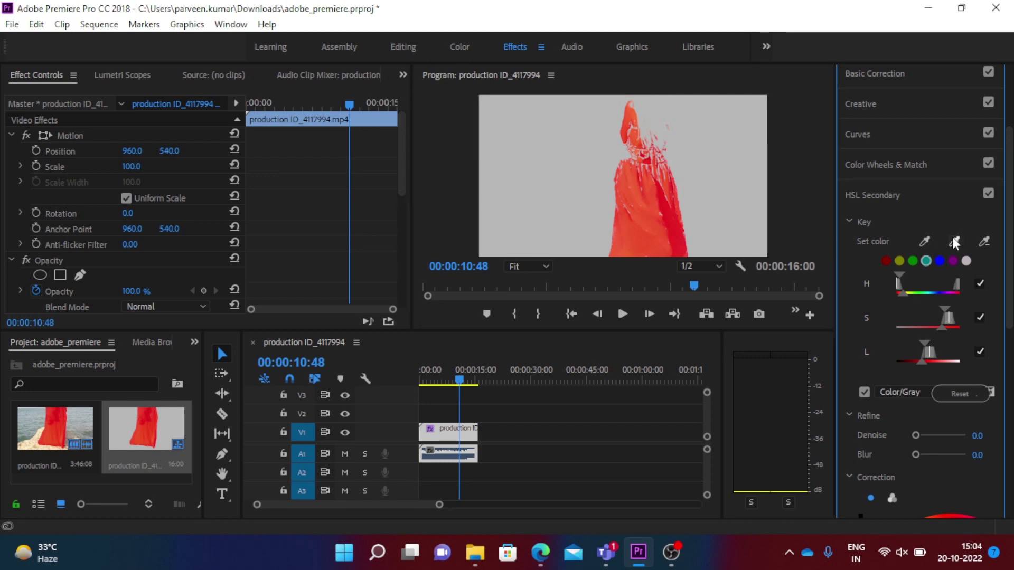
pyautogui.click(666, 178)
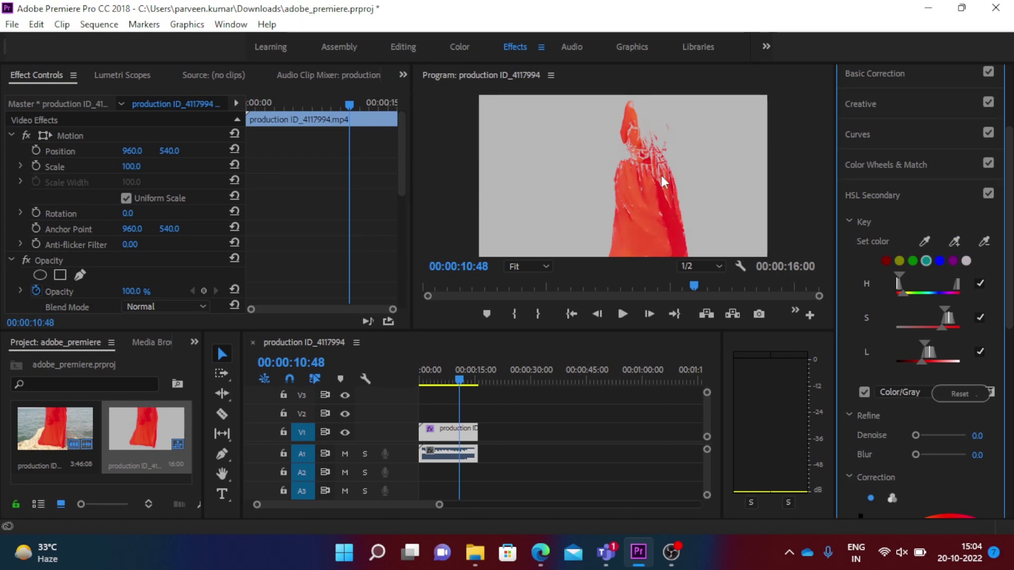
pyautogui.click(956, 240)
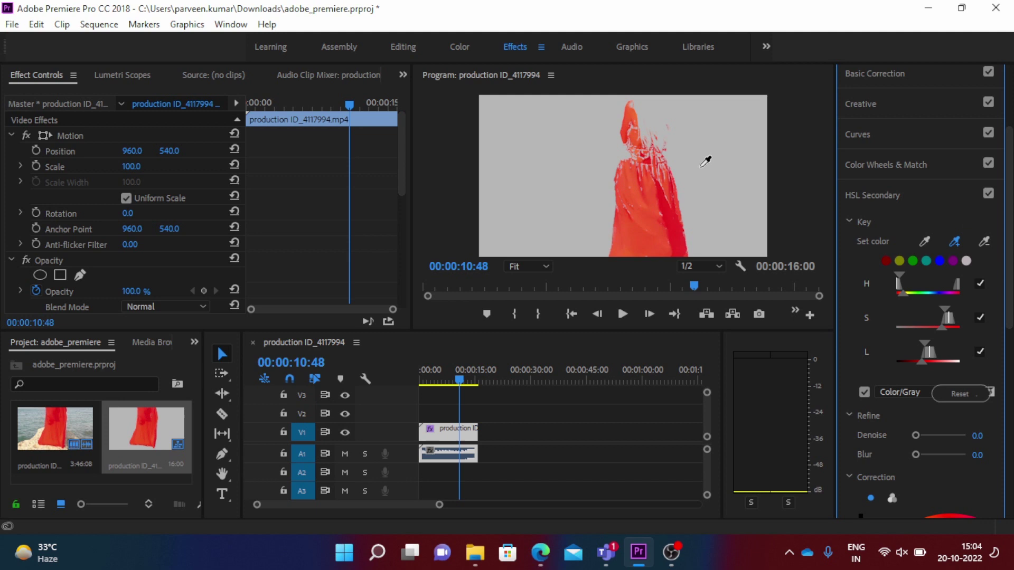
pyautogui.click(642, 164)
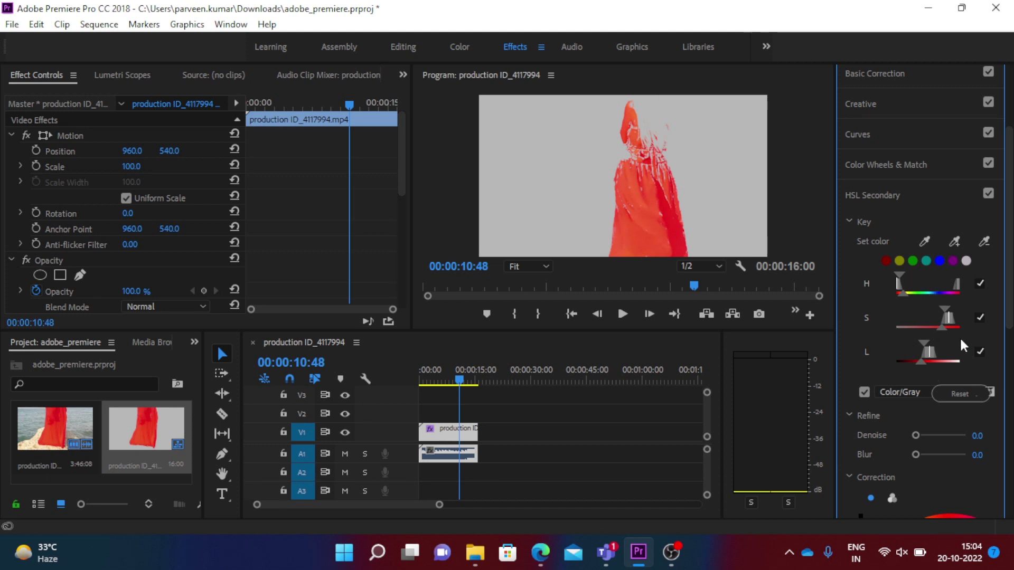
# Step: Adjust the key's hue, widen its saturation and lightness ranges, and set Refine Blur to 5.3
pyautogui.moveTo(958, 283); pyautogui.dragTo(959, 285)
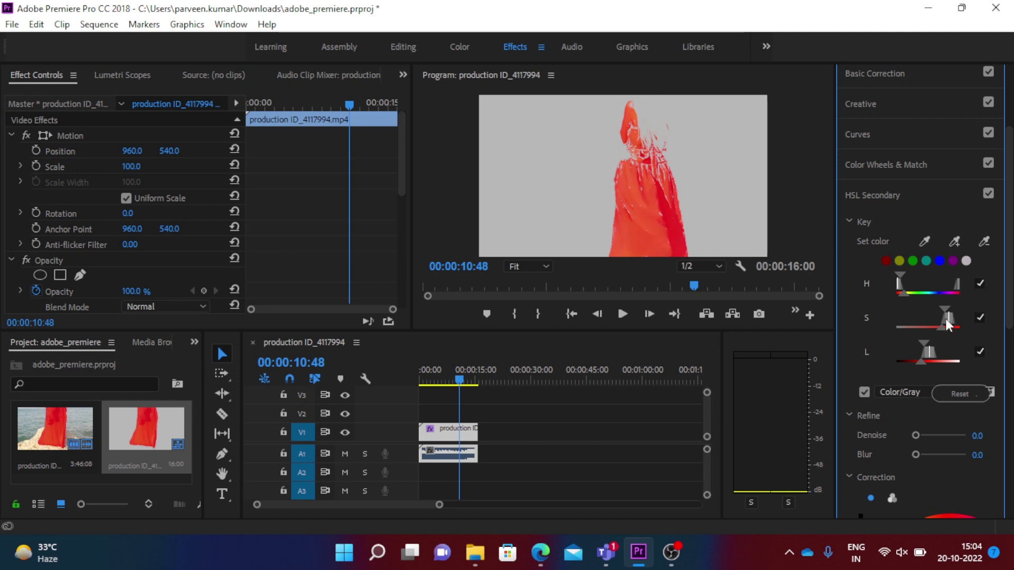
pyautogui.moveTo(941, 329); pyautogui.dragTo(938, 329)
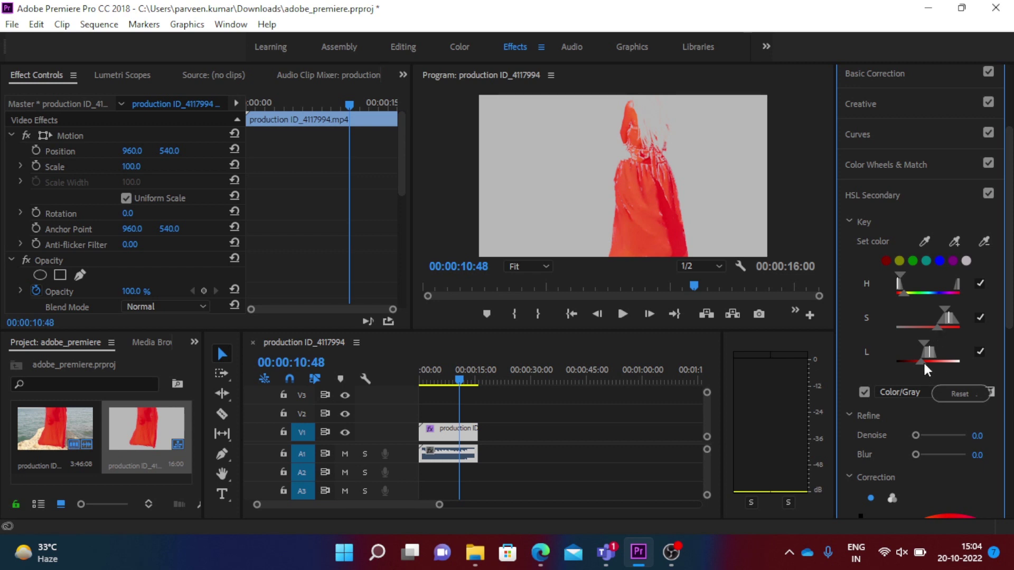
pyautogui.moveTo(924, 363); pyautogui.dragTo(917, 364)
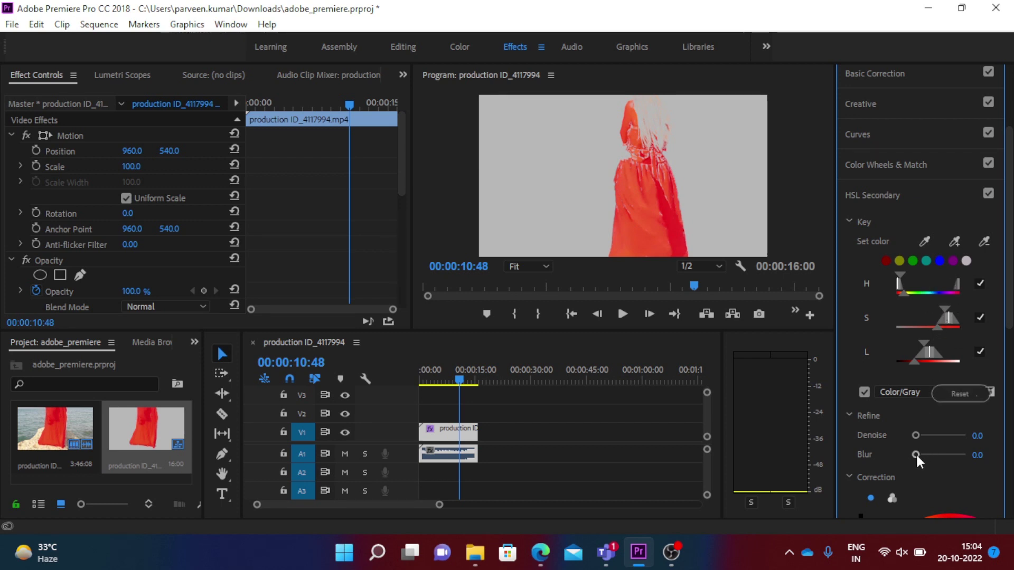
pyautogui.moveTo(917, 455); pyautogui.dragTo(924, 455)
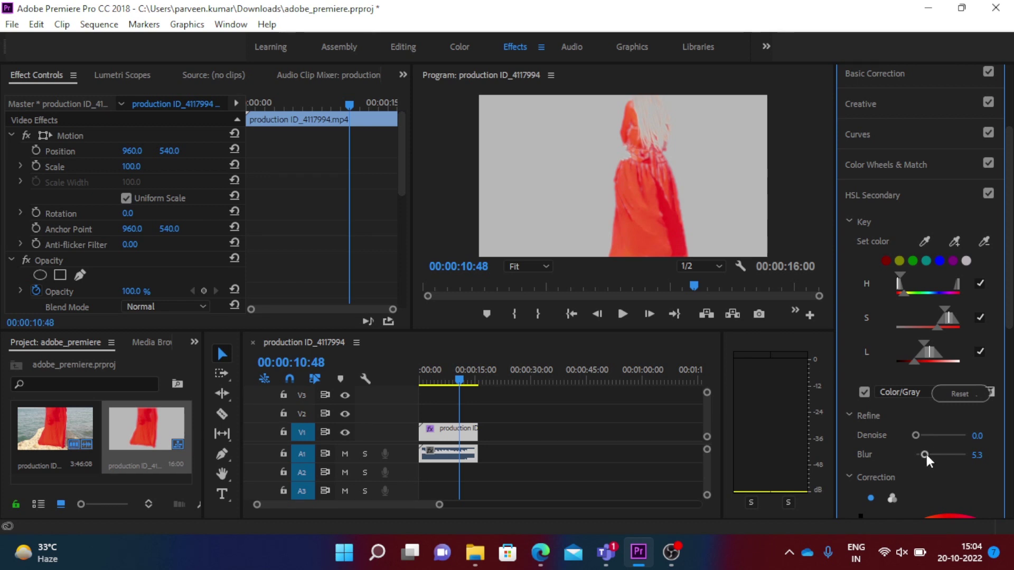
# Step: Tint the keyed dress toward orange, switch off the gray preview, and enable L in the key
pyautogui.scroll(-5, 927, 455)
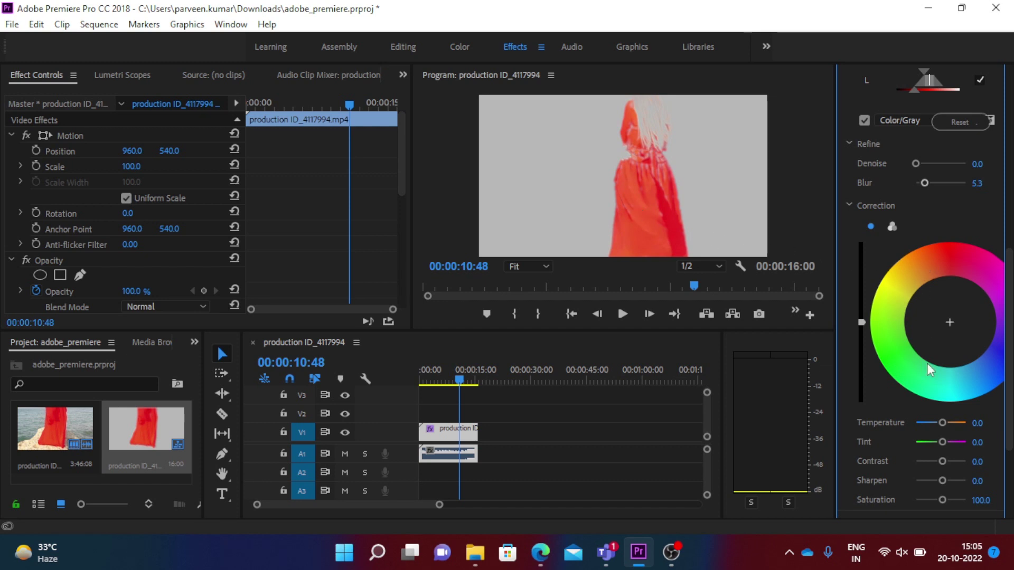
pyautogui.click(933, 386)
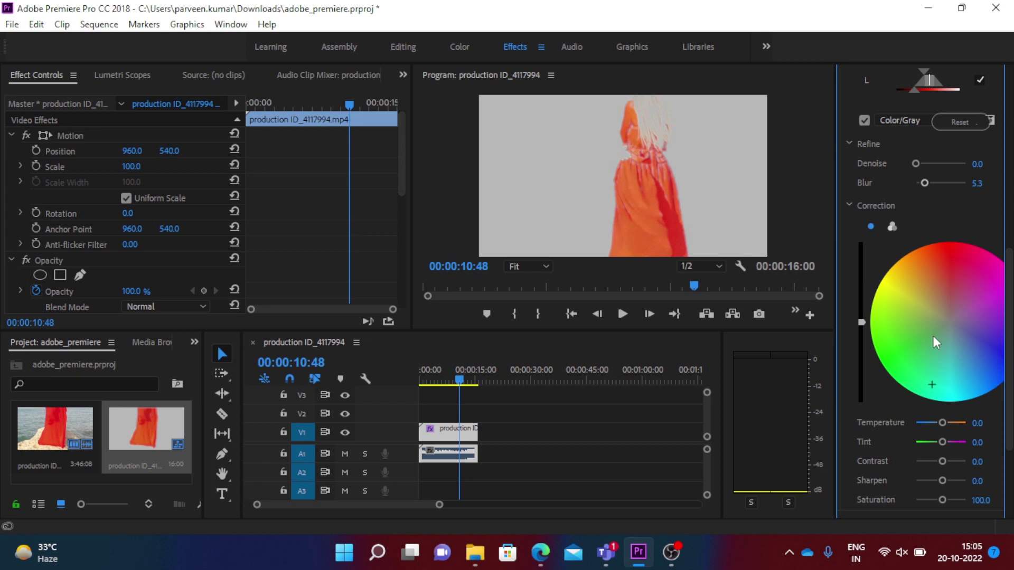
pyautogui.scroll(7, 895, 235)
pyautogui.scroll(3, 893, 267)
pyautogui.scroll(-5, 893, 266)
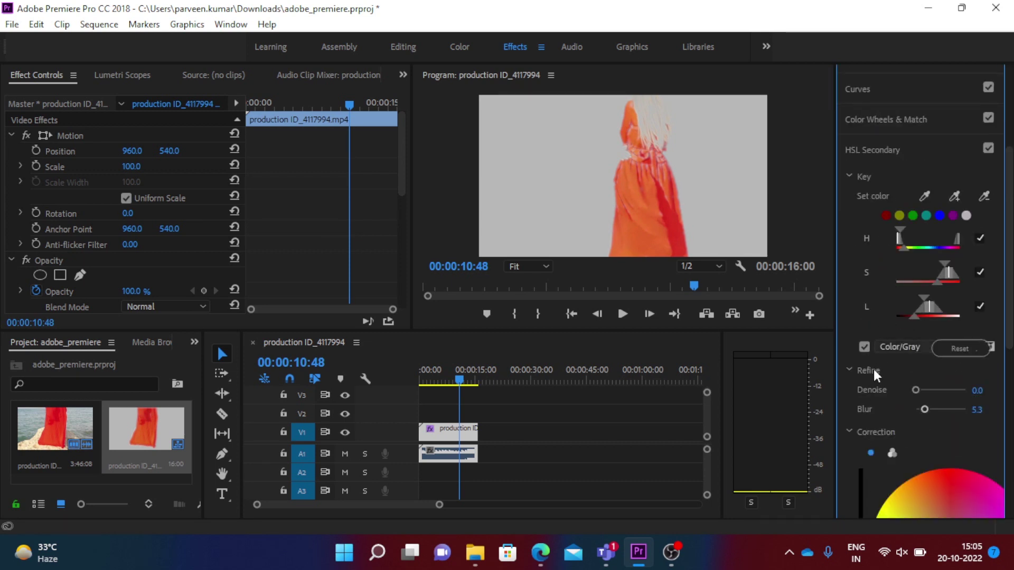
pyautogui.click(863, 347)
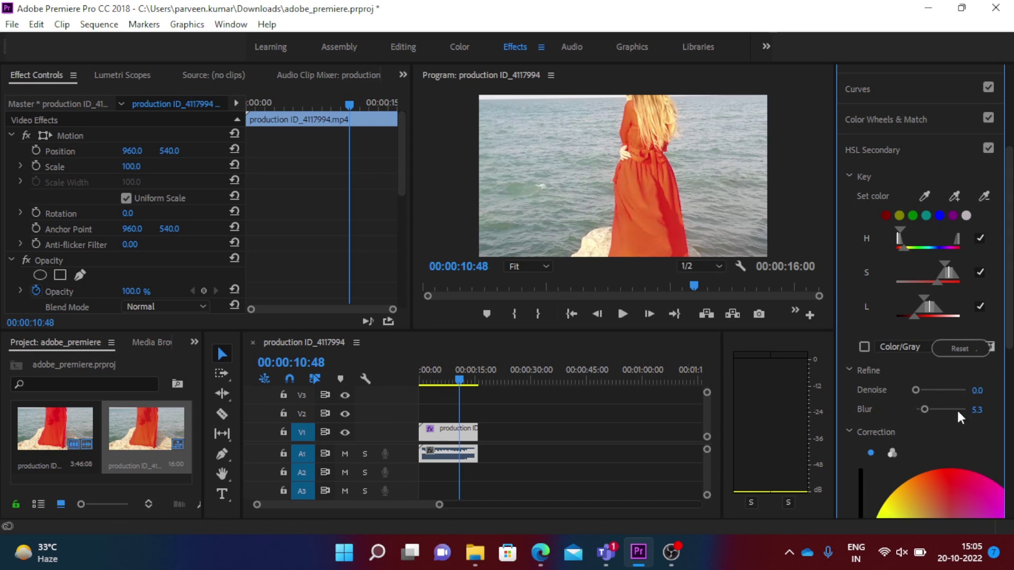
pyautogui.scroll(-5, 956, 409)
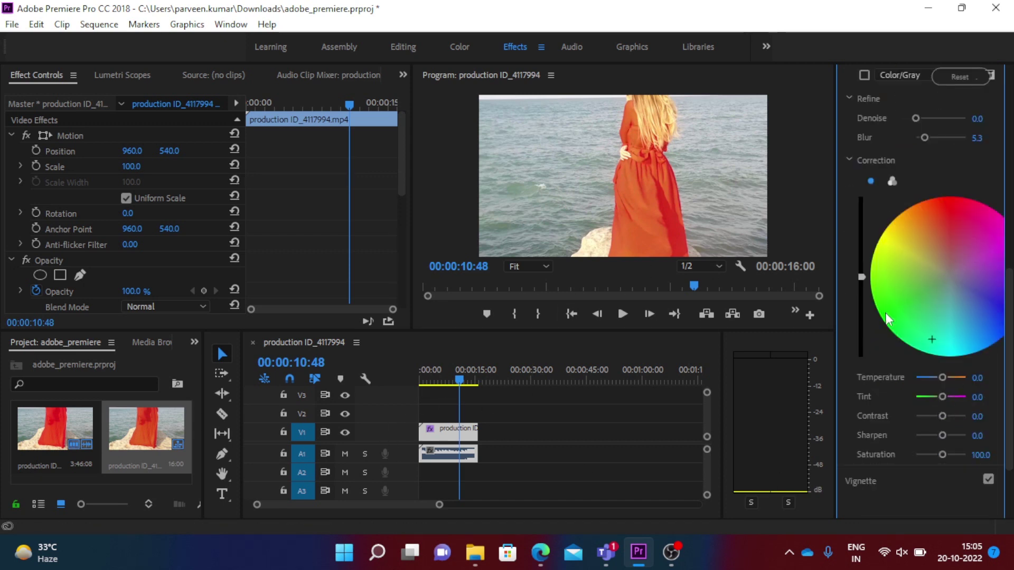
pyautogui.scroll(5, 920, 302)
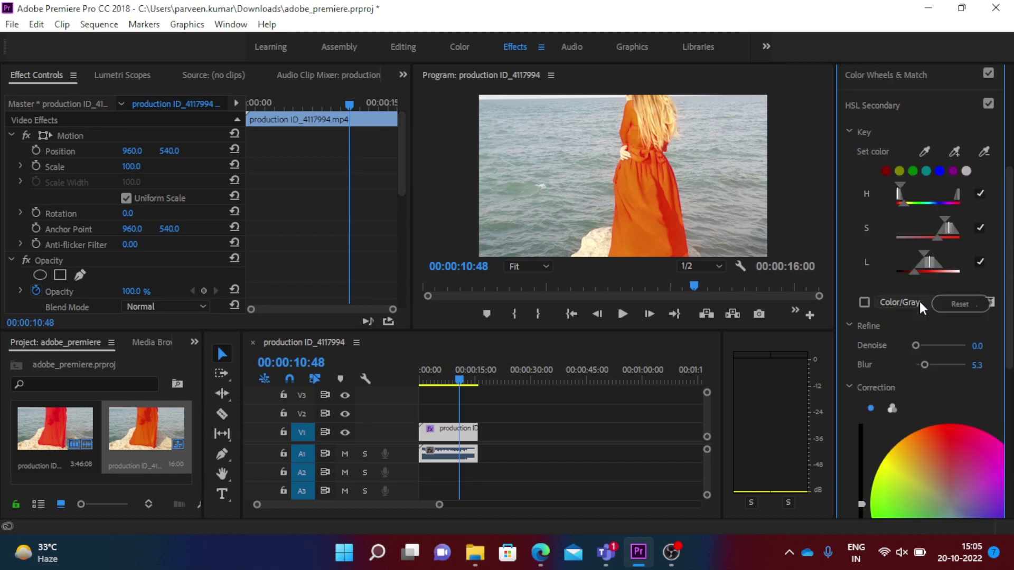
pyautogui.click(979, 261)
# Step: From the sequence start, shift the keyed dress colour on the correction wheel to pink-magenta
pyautogui.moveTo(459, 380); pyautogui.dragTo(383, 387)
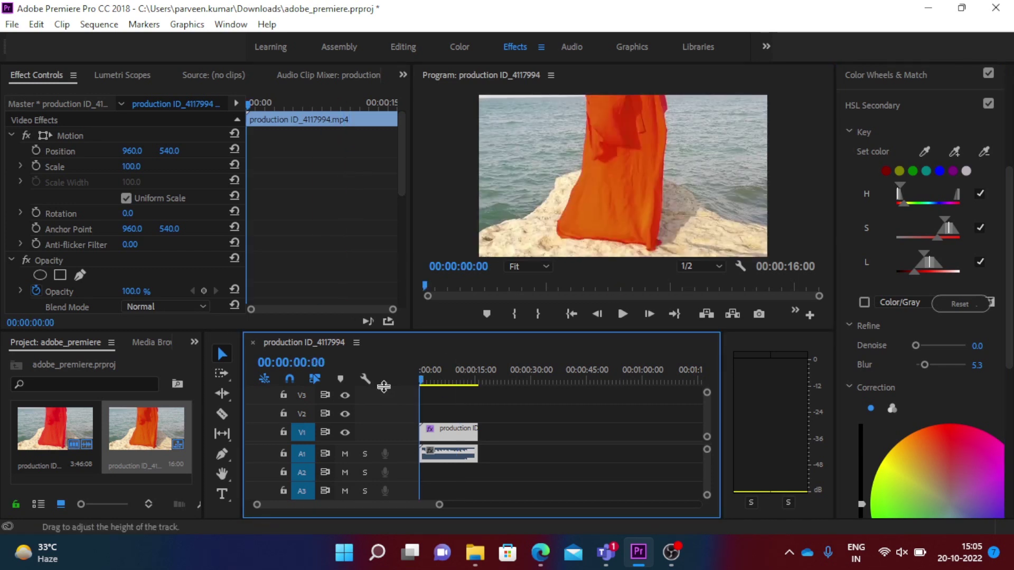
pyautogui.scroll(-3, 975, 443)
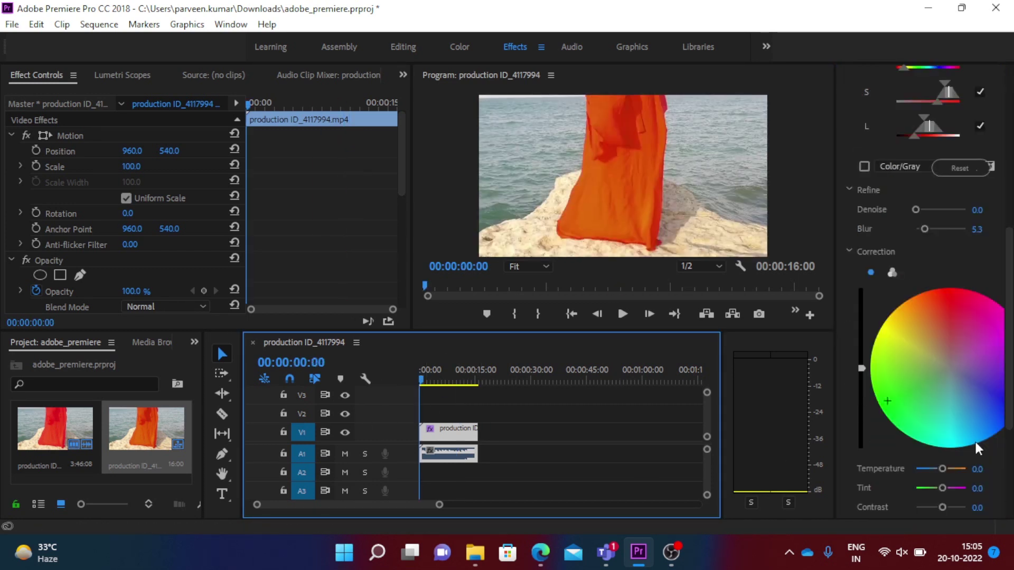
pyautogui.click(965, 295)
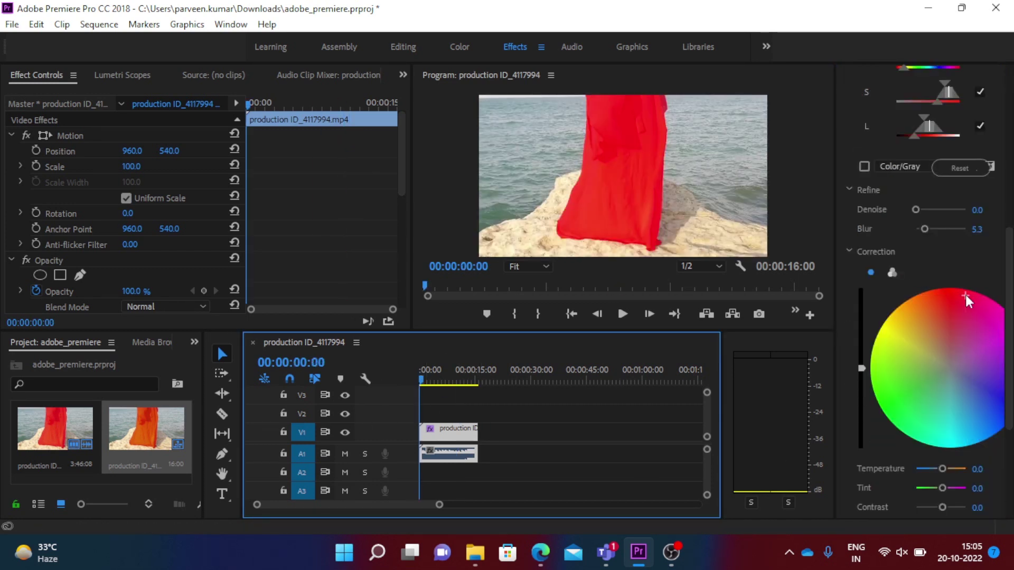
pyautogui.click(997, 344)
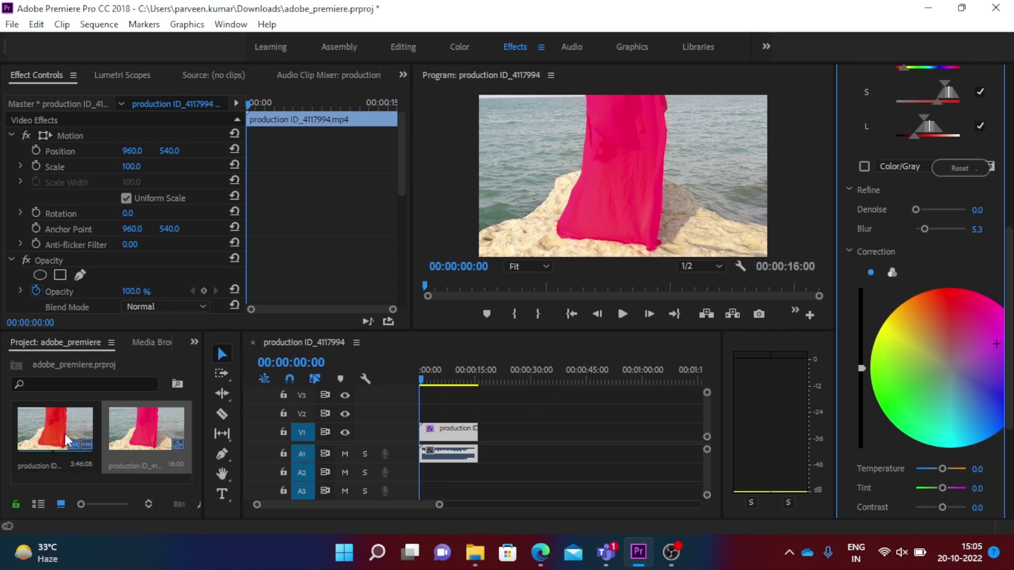
# Step: Review the pink dress in playback, then cut the clip at 00:00:02:30 and 00:00:05:00
pyautogui.press('space')
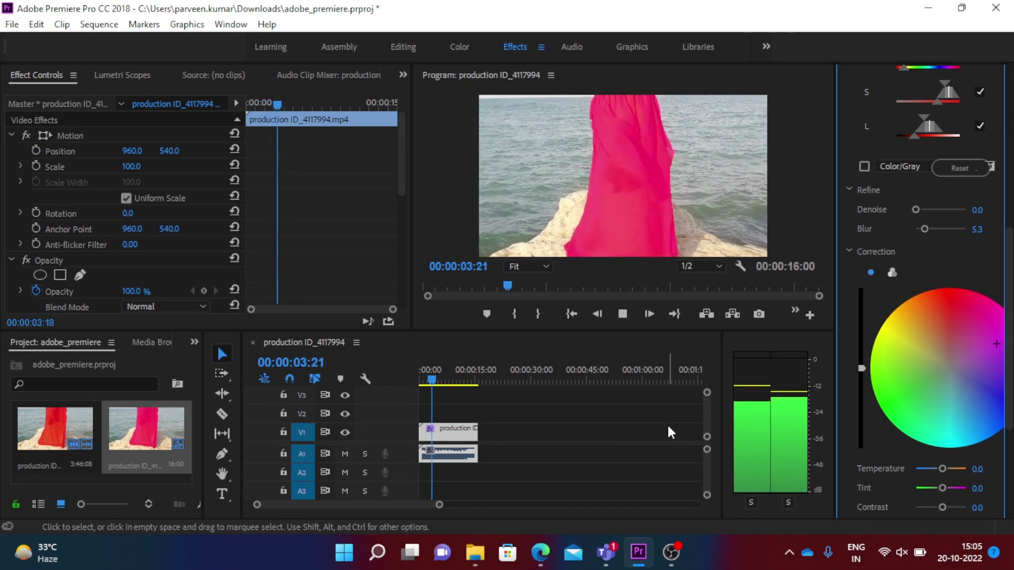
pyautogui.press('space')
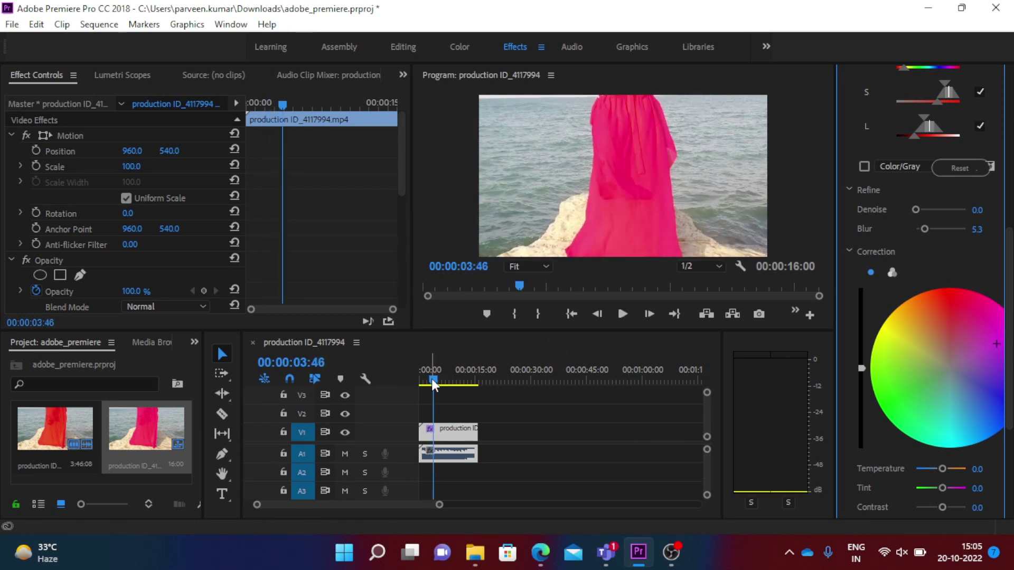
pyautogui.moveTo(432, 379); pyautogui.dragTo(427, 382)
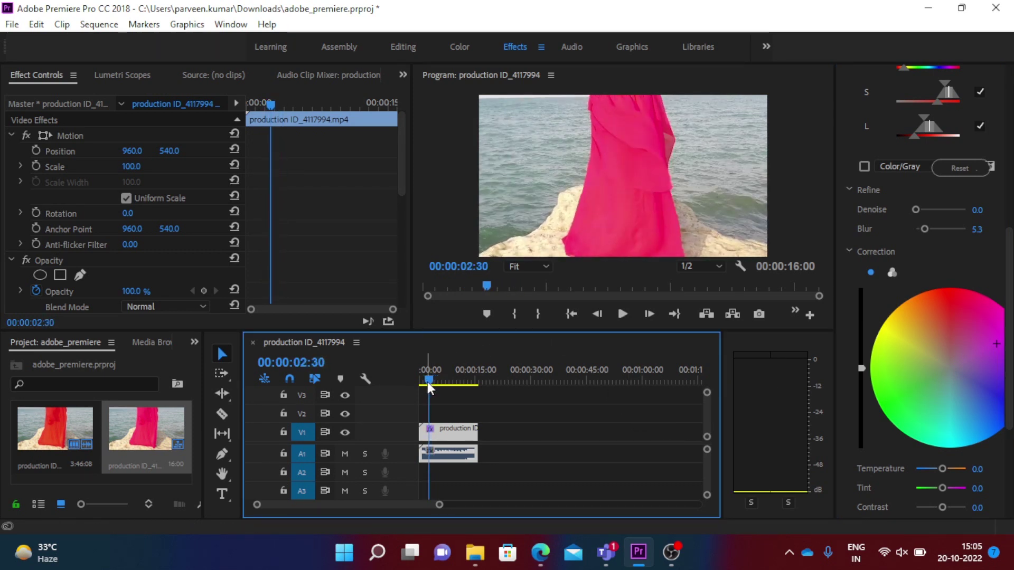
pyautogui.hotkey('ctrl', 'k')
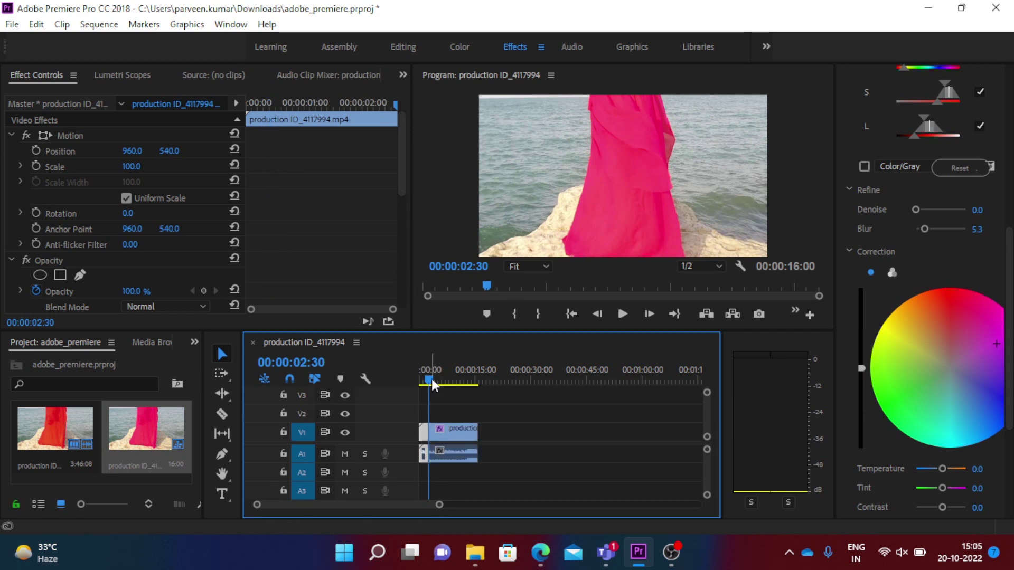
pyautogui.moveTo(432, 379); pyautogui.dragTo(440, 382)
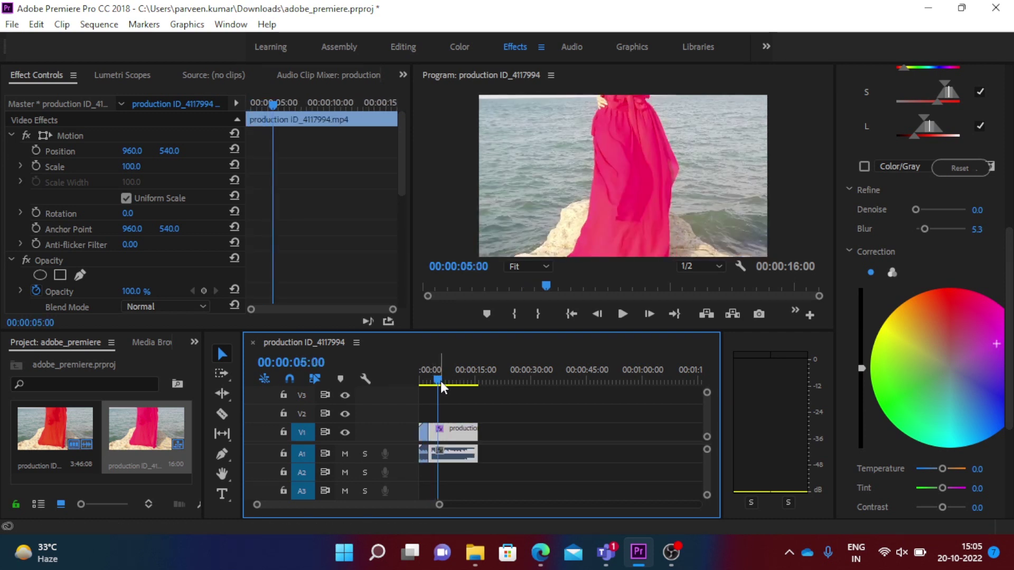
pyautogui.hotkey('ctrl', 'k')
# Step: Cut the clip at 00:00:07:30, 00:00:10:20 and 00:00:13:20
pyautogui.moveTo(440, 382); pyautogui.dragTo(450, 383)
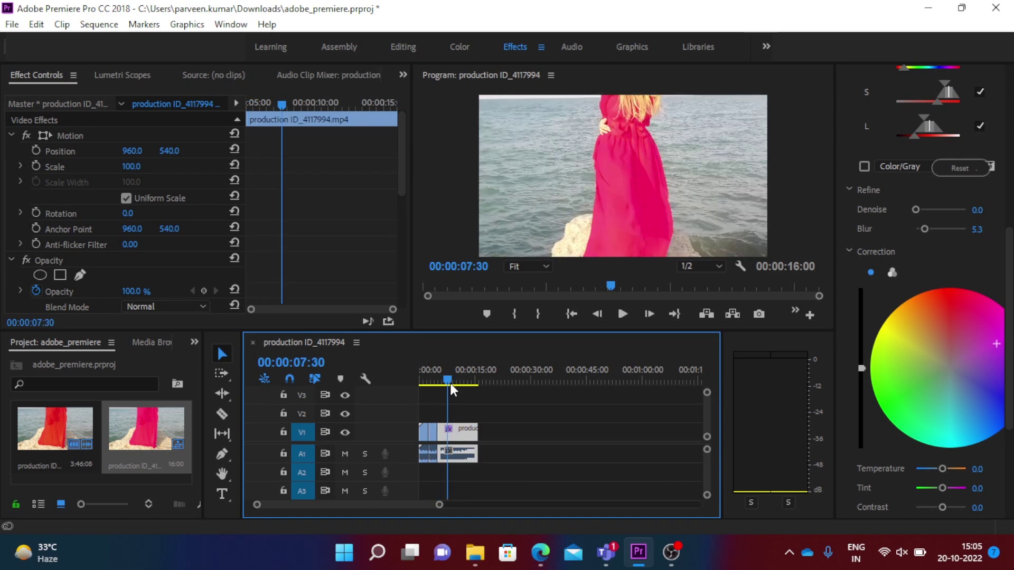
pyautogui.hotkey('ctrl', 'k')
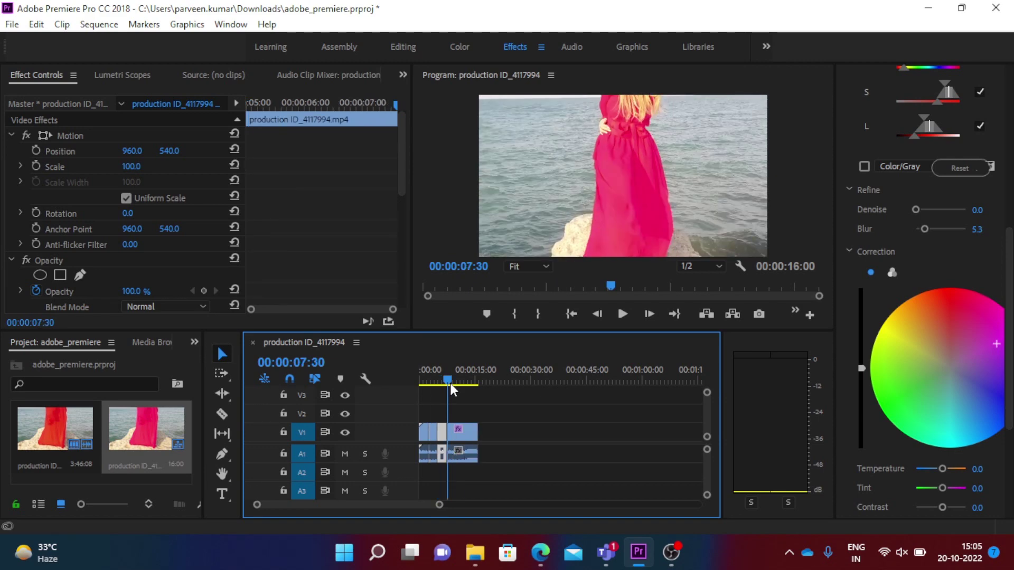
pyautogui.moveTo(450, 382); pyautogui.dragTo(460, 385)
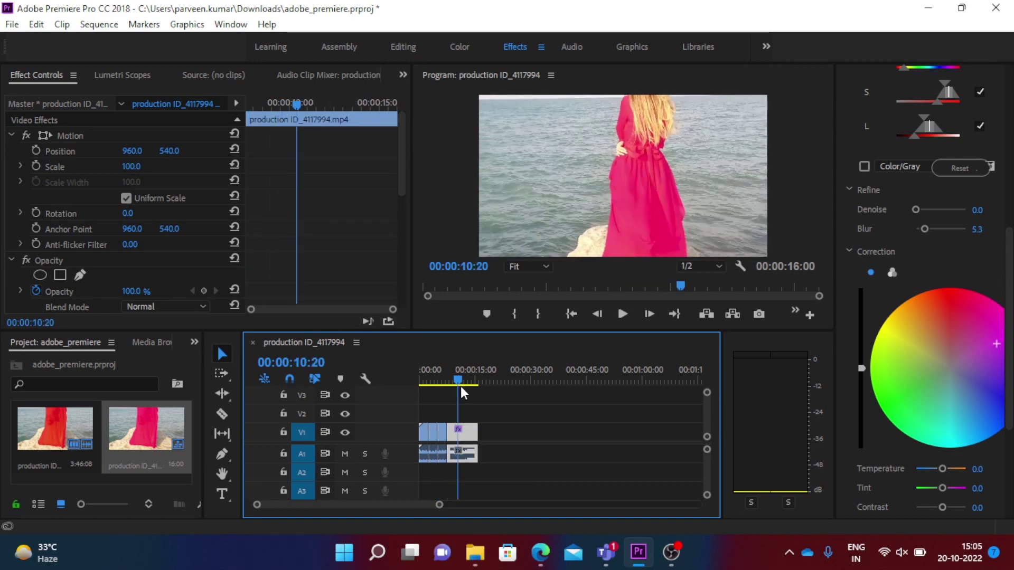
pyautogui.hotkey('ctrl', 'k')
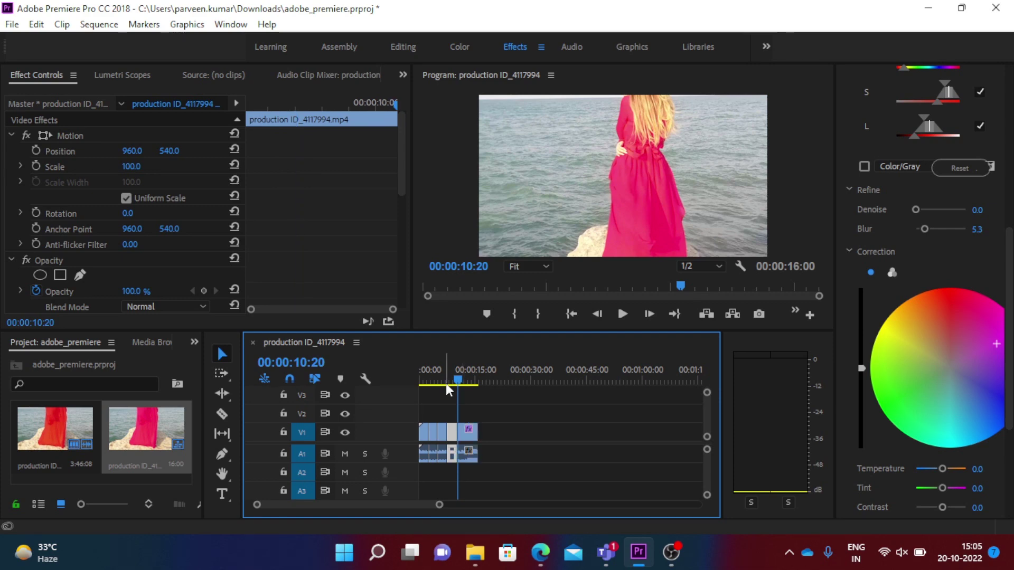
pyautogui.moveTo(457, 384); pyautogui.dragTo(470, 383)
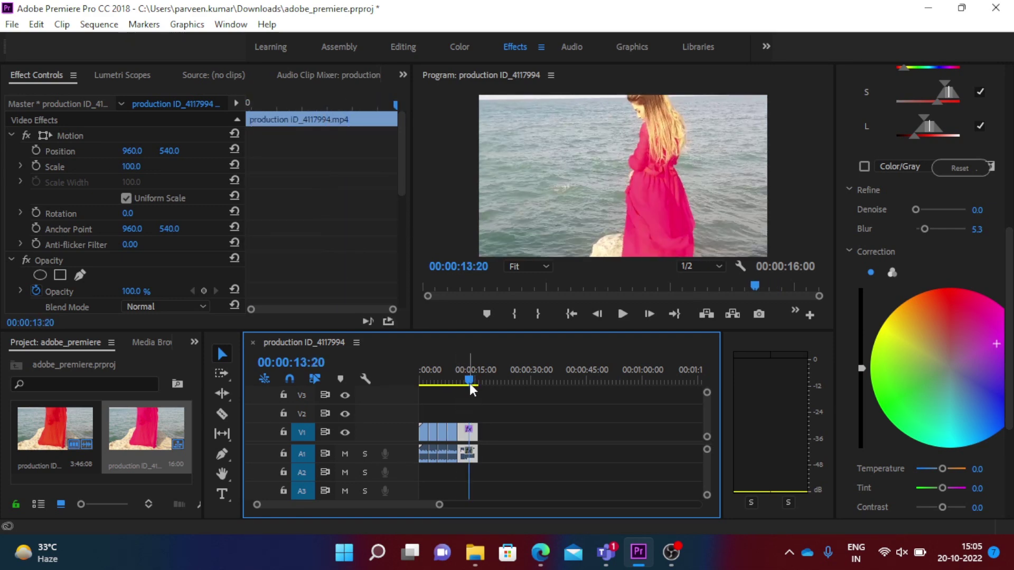
pyautogui.hotkey('ctrl', 'k')
# Step: Give the third and fourth clip pieces different dress hues on the correction wheel
pyautogui.click(426, 434)
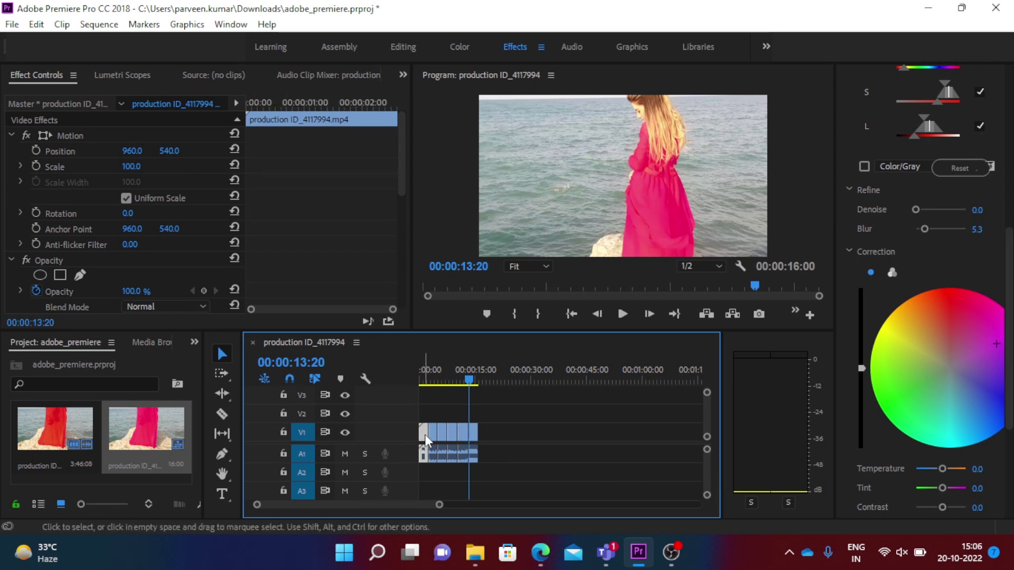
pyautogui.click(433, 433)
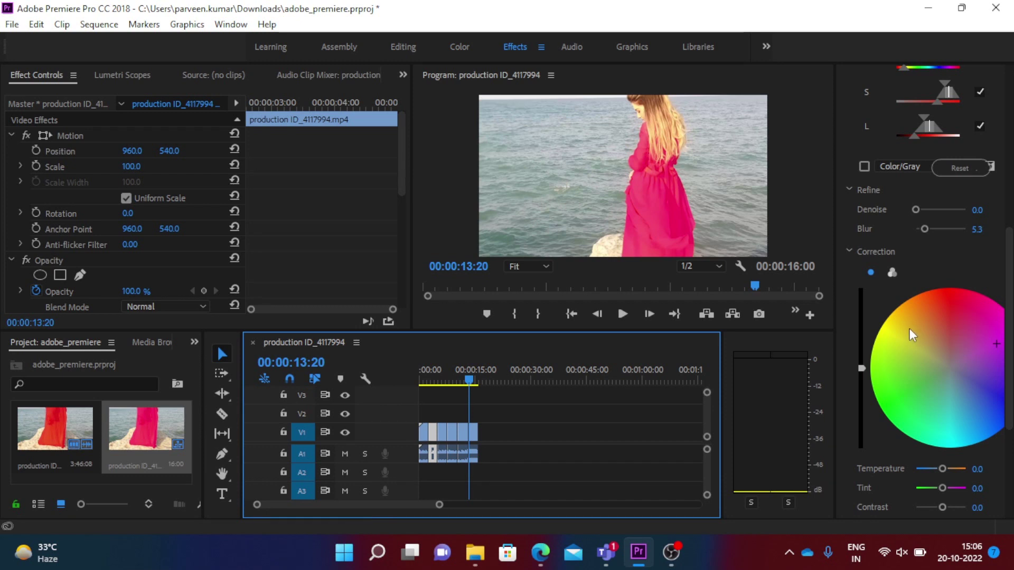
pyautogui.click(442, 427)
pyautogui.click(990, 408)
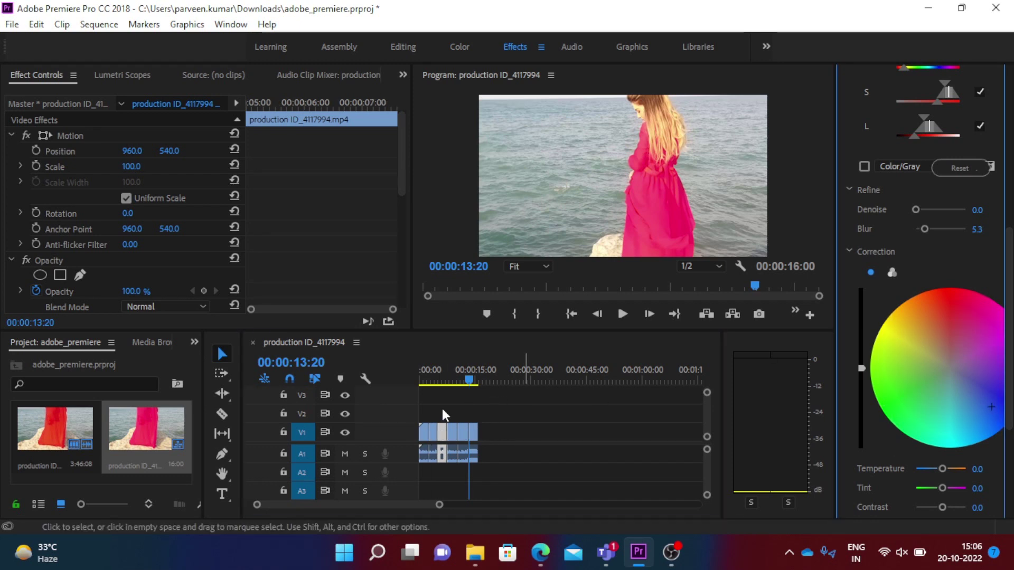
pyautogui.click(450, 432)
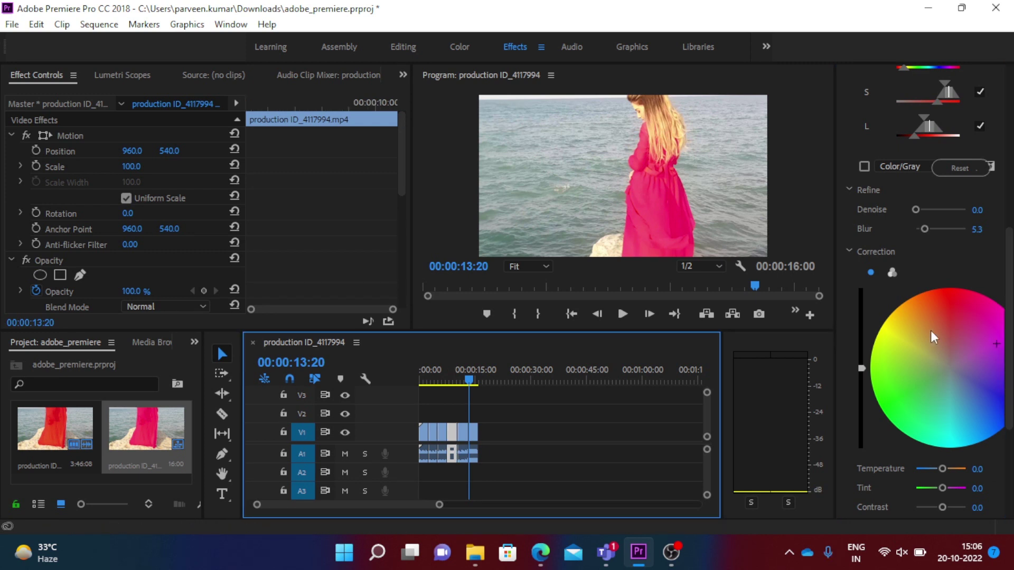
pyautogui.click(884, 402)
# Step: Reset the fifth piece's hue shift to neutral and turn the dress red in the last piece
pyautogui.click(464, 432)
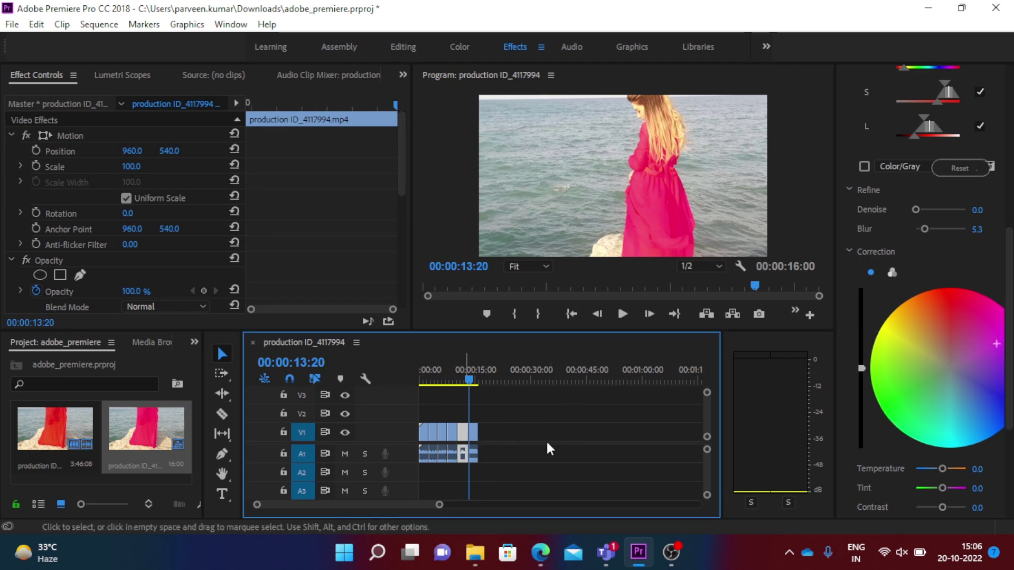
pyautogui.click(949, 363)
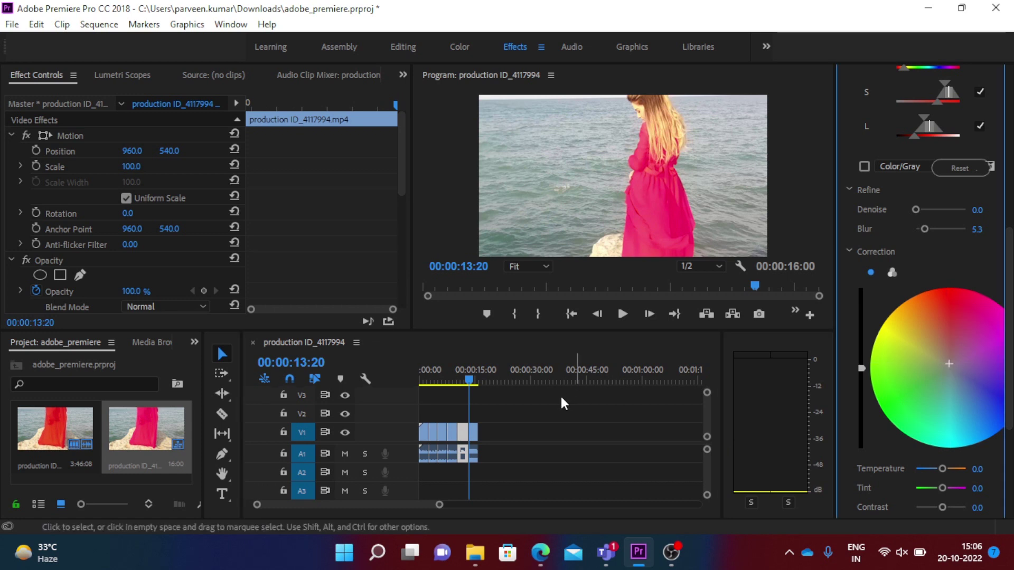
pyautogui.click(472, 429)
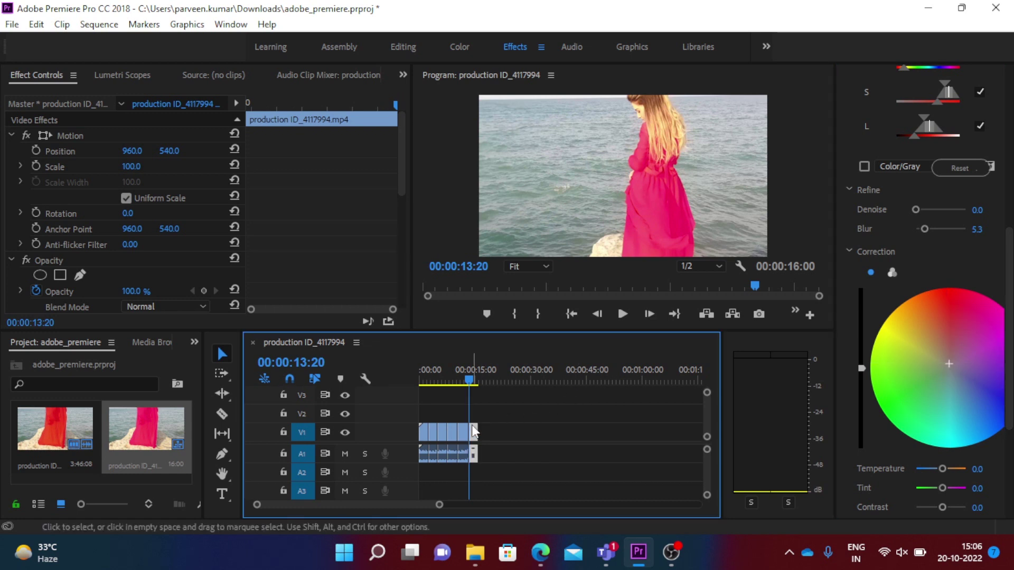
pyautogui.click(958, 422)
pyautogui.moveTo(469, 380); pyautogui.dragTo(365, 383)
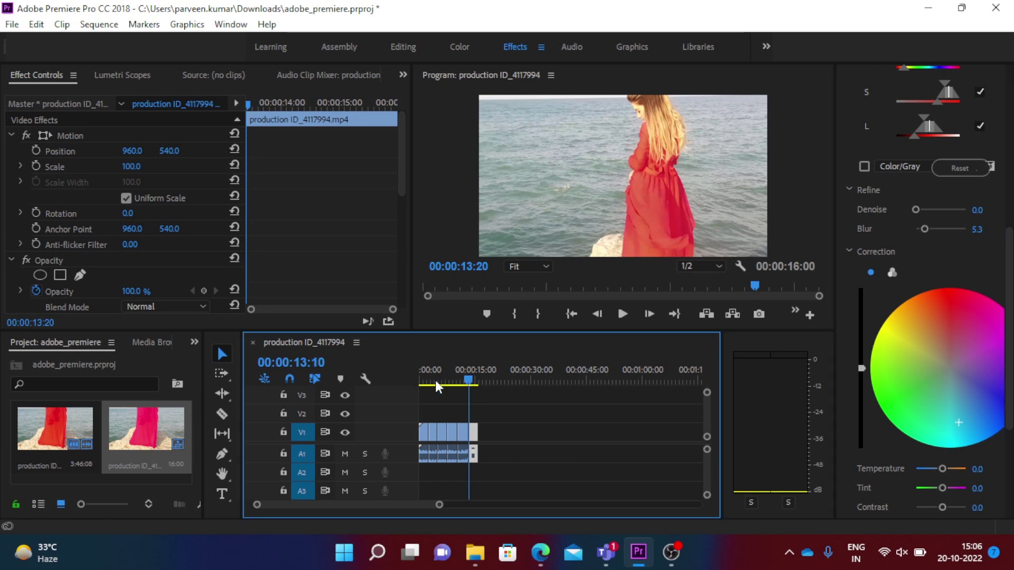
pyautogui.press('space')
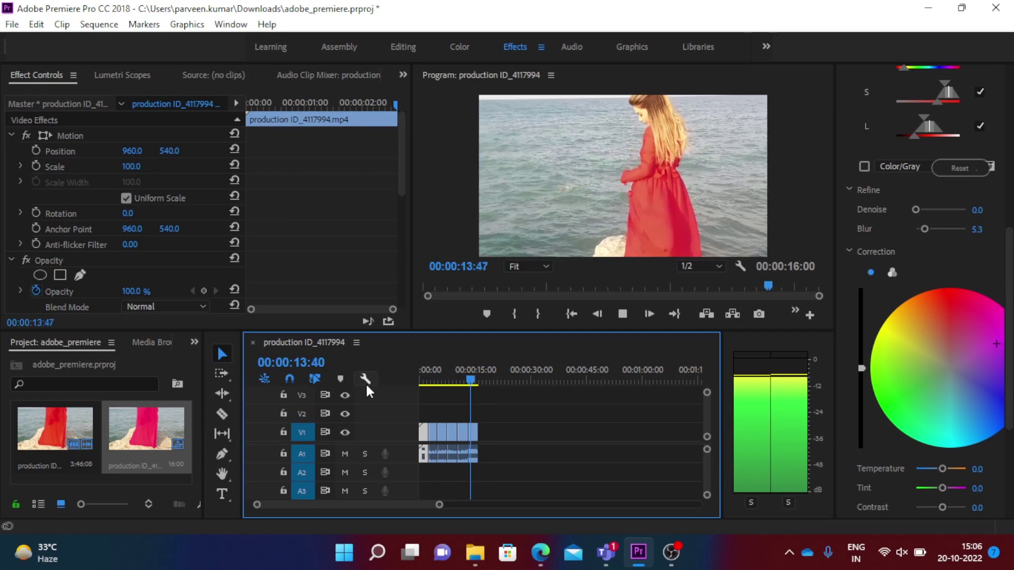
pyautogui.press('space')
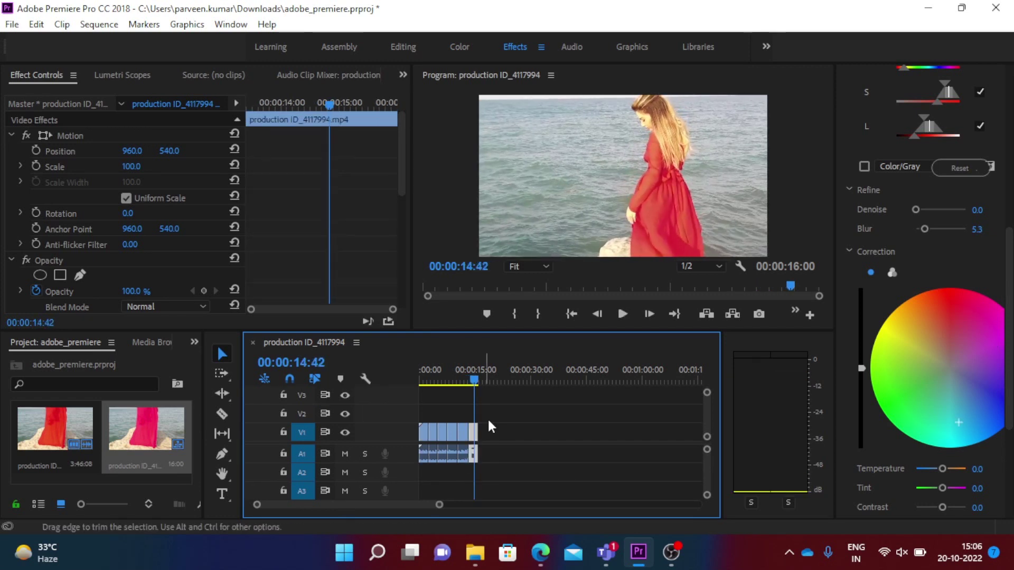